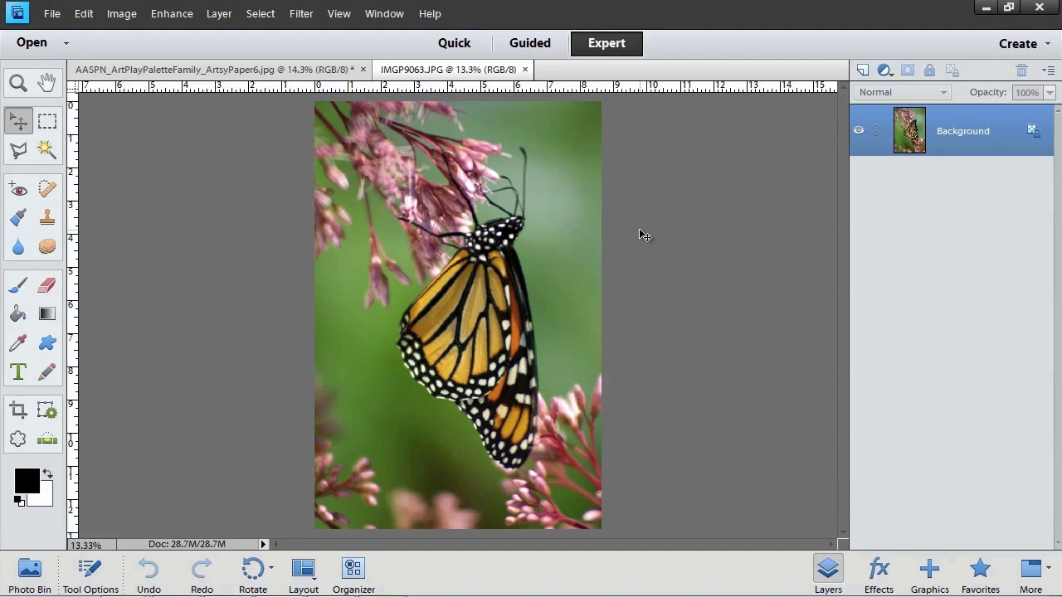
Duplicate the butterfly photo as 'Pen and Ink Butterfly' and close the original IMGP9063.JPG.
left_click(56, 17)
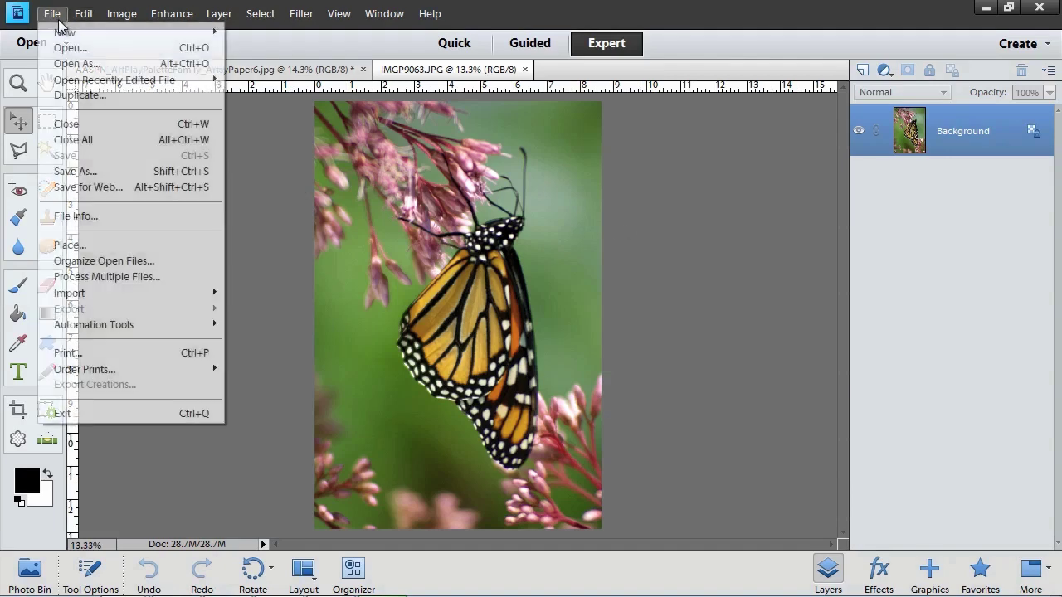
left_click(70, 96)
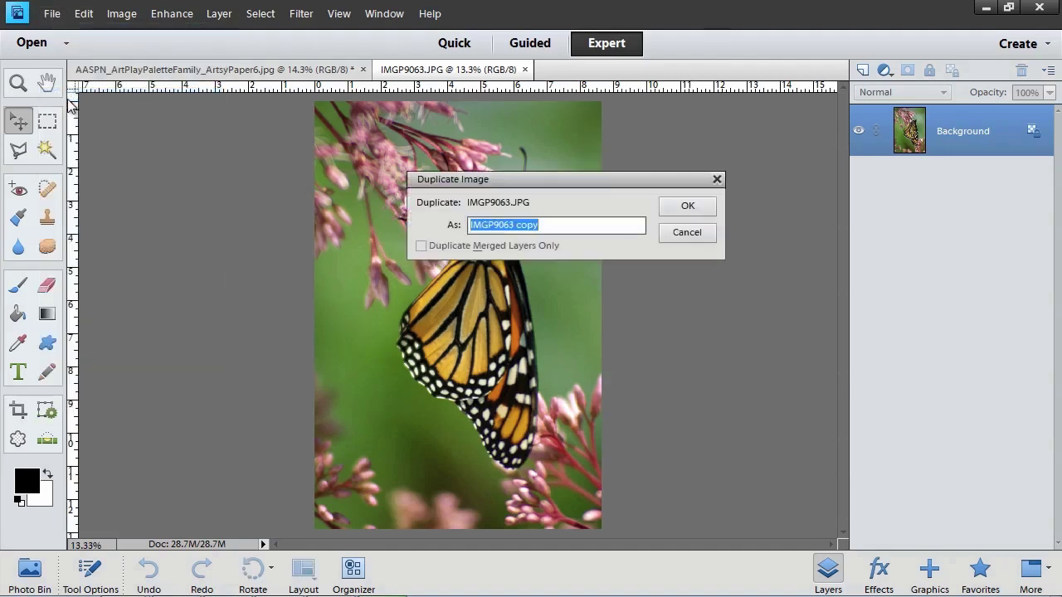
type("Pen and Ink Butterfly")
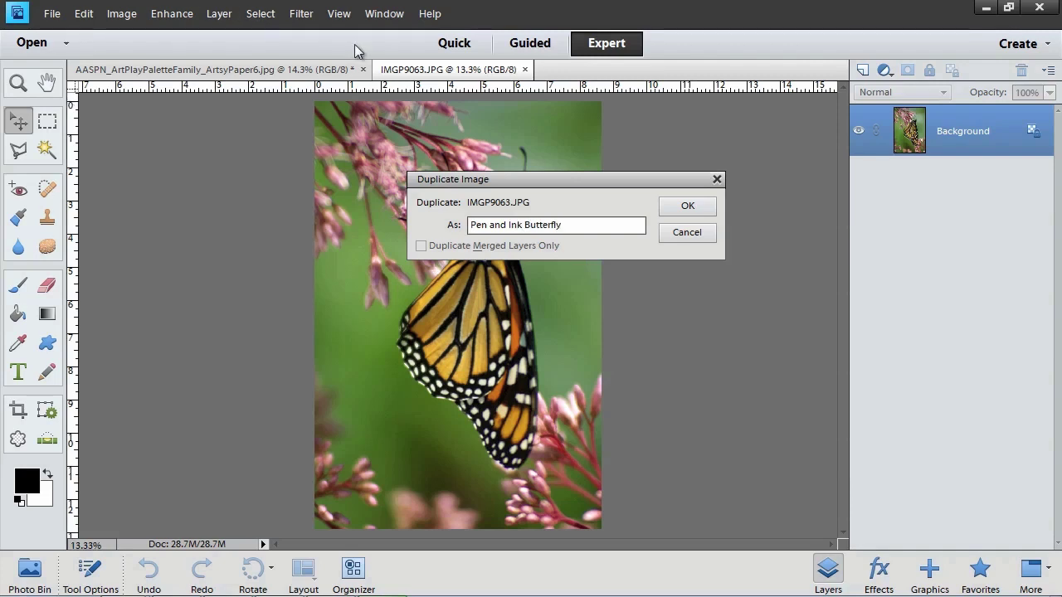
left_click(671, 209)
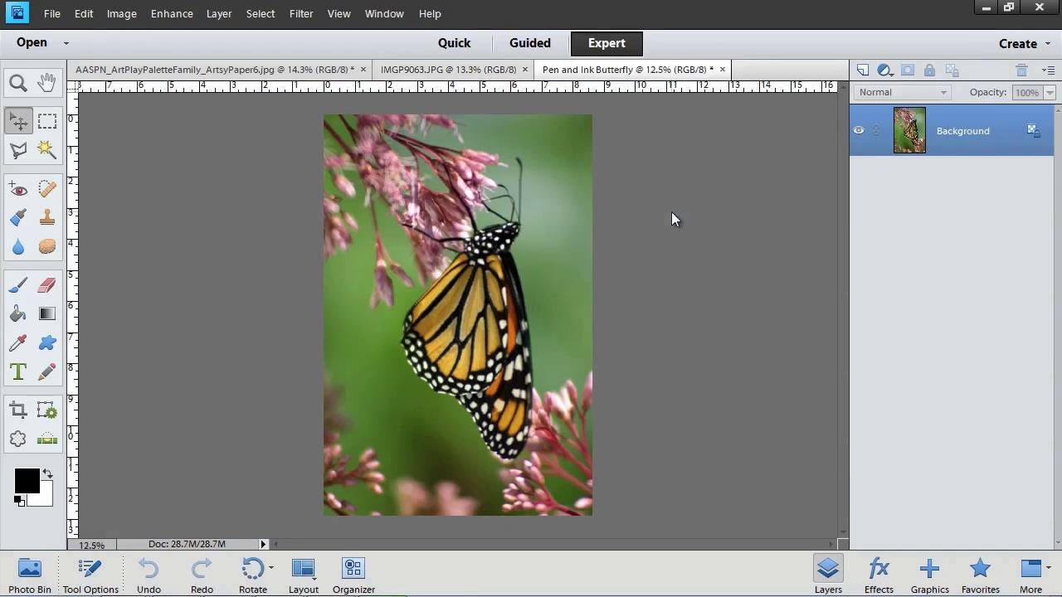
left_click(525, 69)
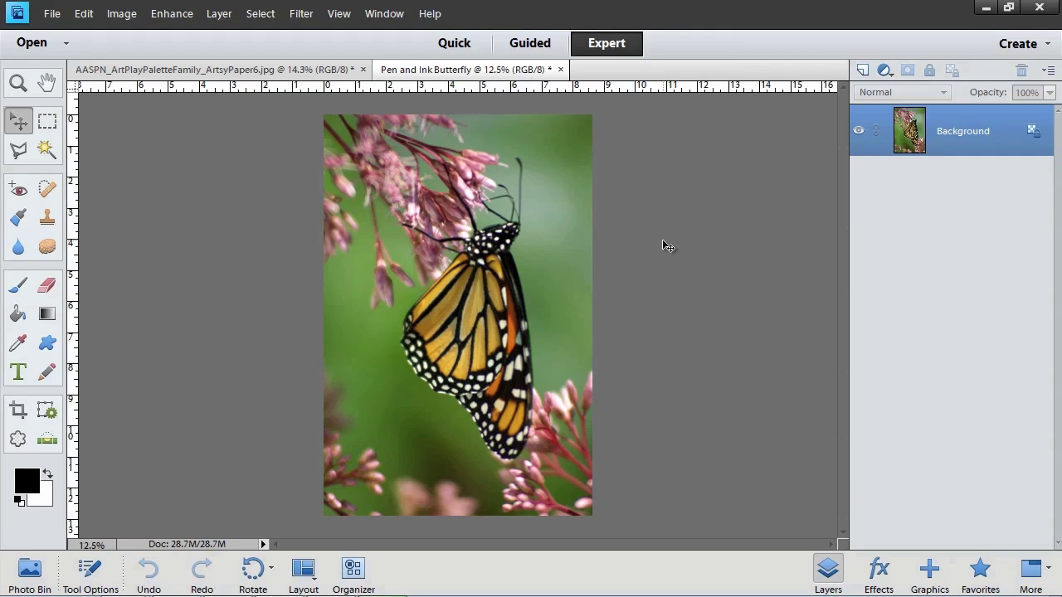
Open the Sketch > Pen and Ink filter on the butterfly copy.
left_click(318, 18)
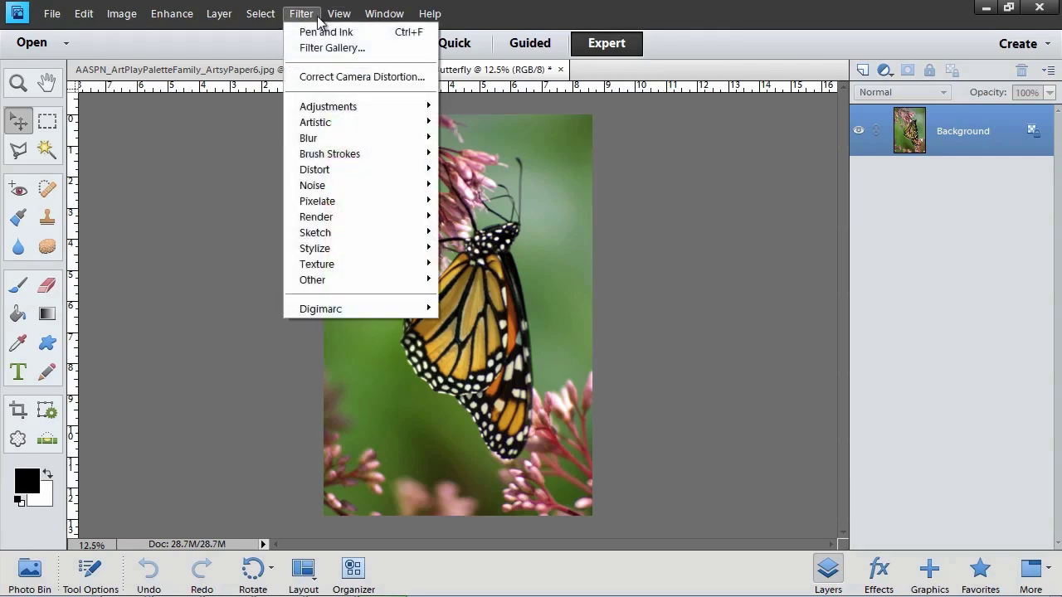
mouse_move(332, 234)
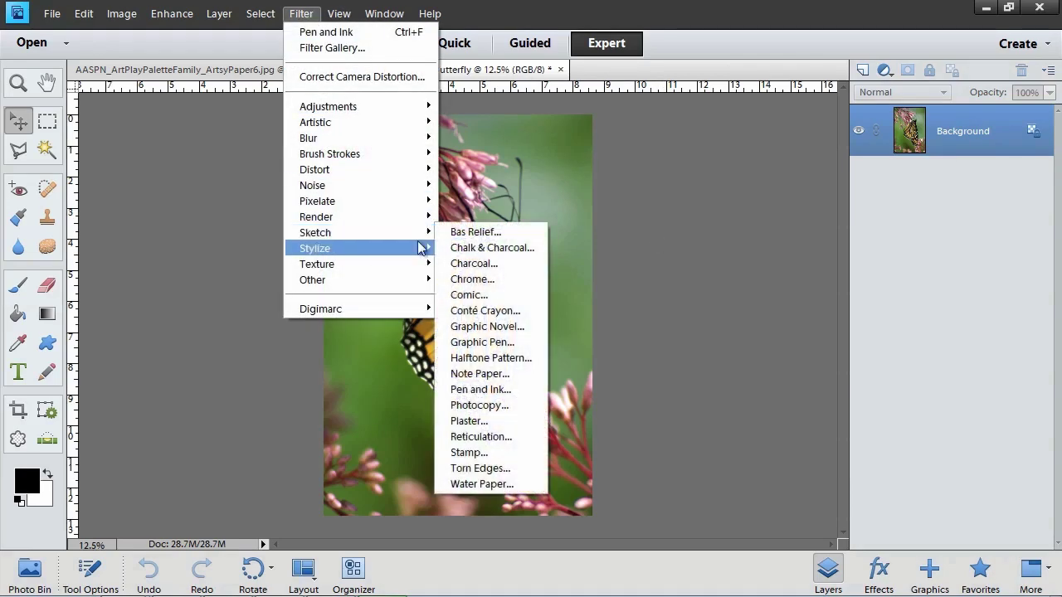
left_click(460, 390)
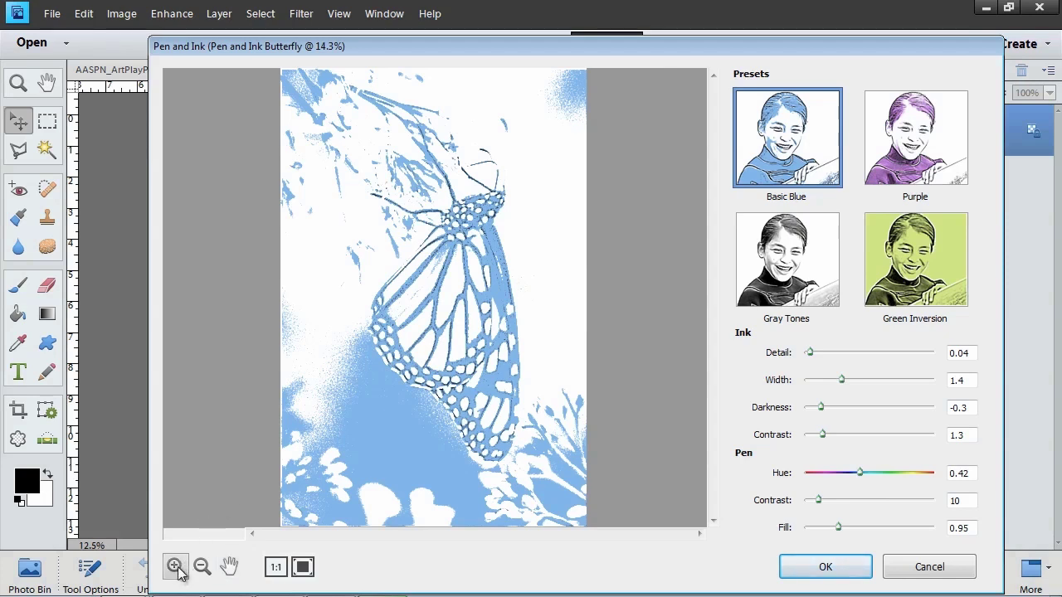
Zoom into the lower wing, pan to the upper wing, view at 1:1, then fit the preview.
left_click(176, 568)
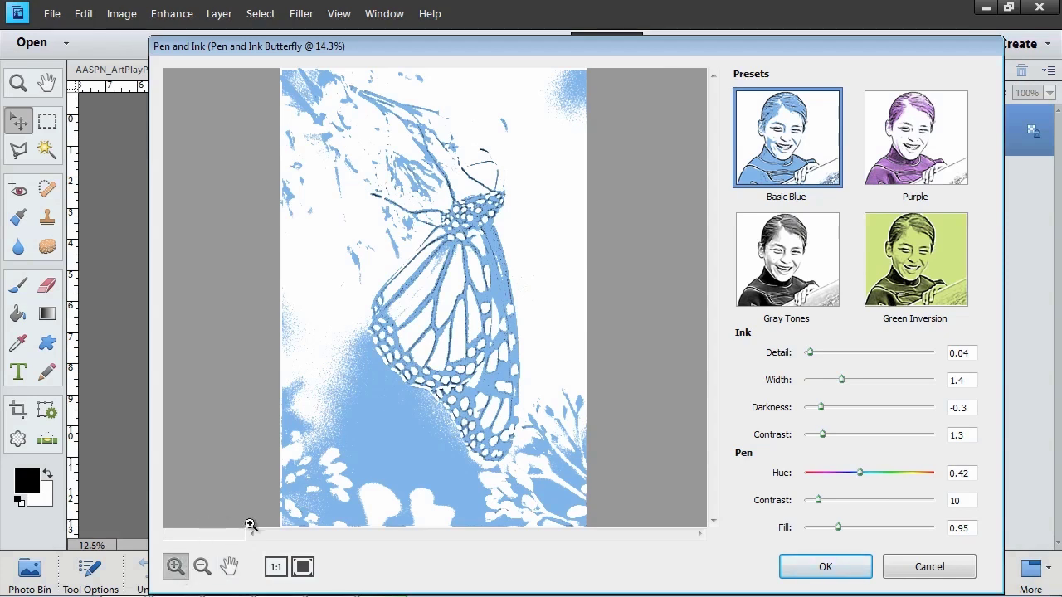
left_click(395, 427)
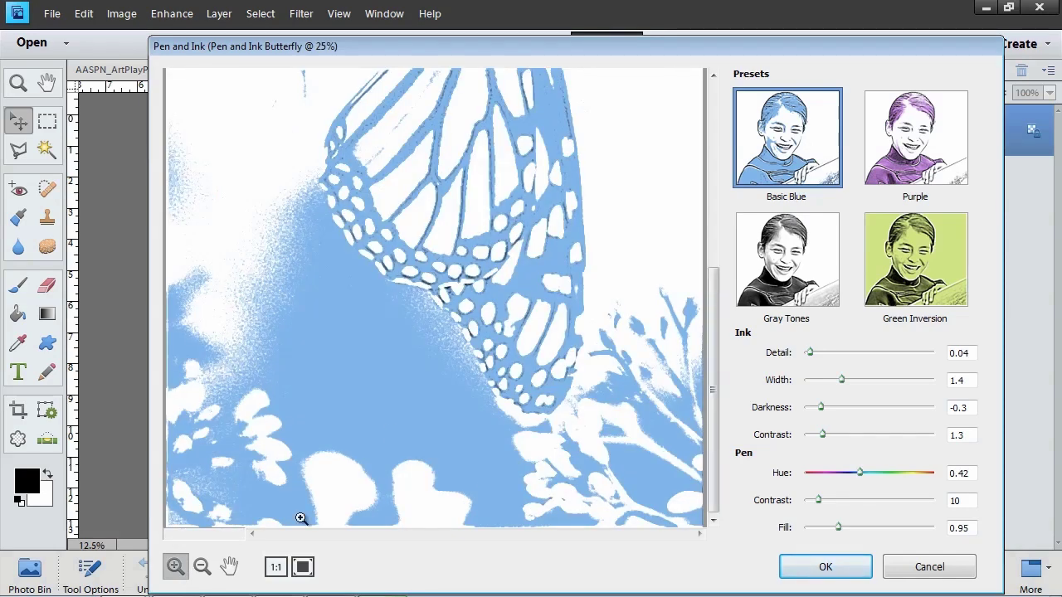
left_click(229, 567)
left_click_drag(438, 318, 414, 463)
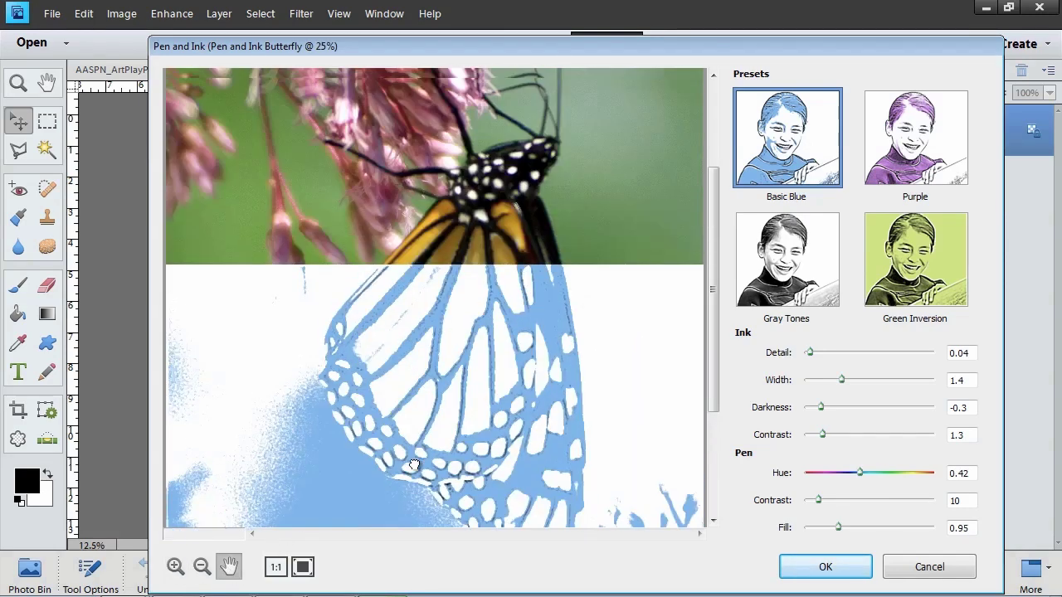
left_click(277, 569)
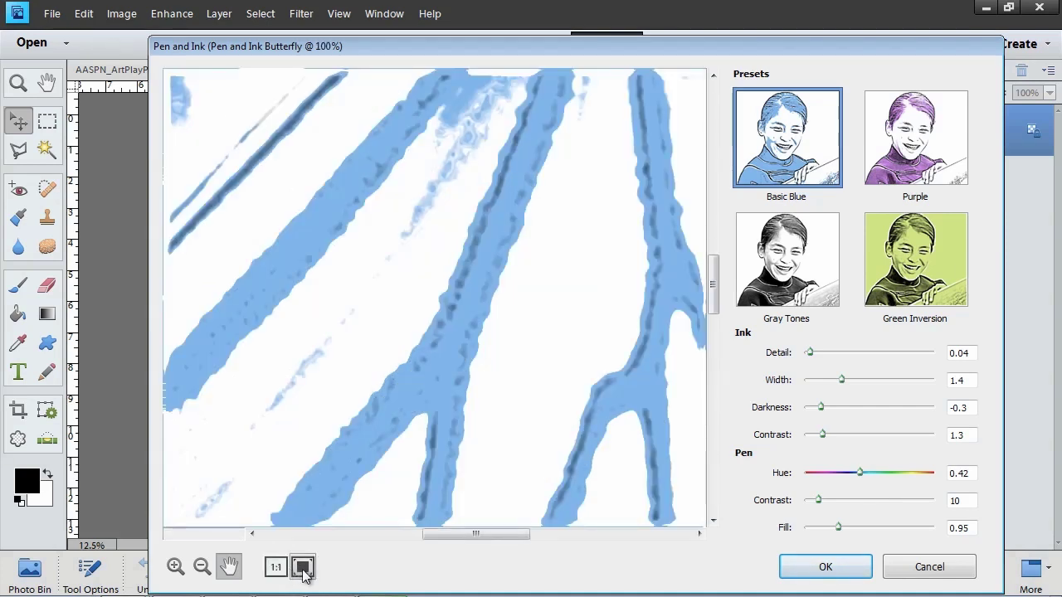
left_click(302, 569)
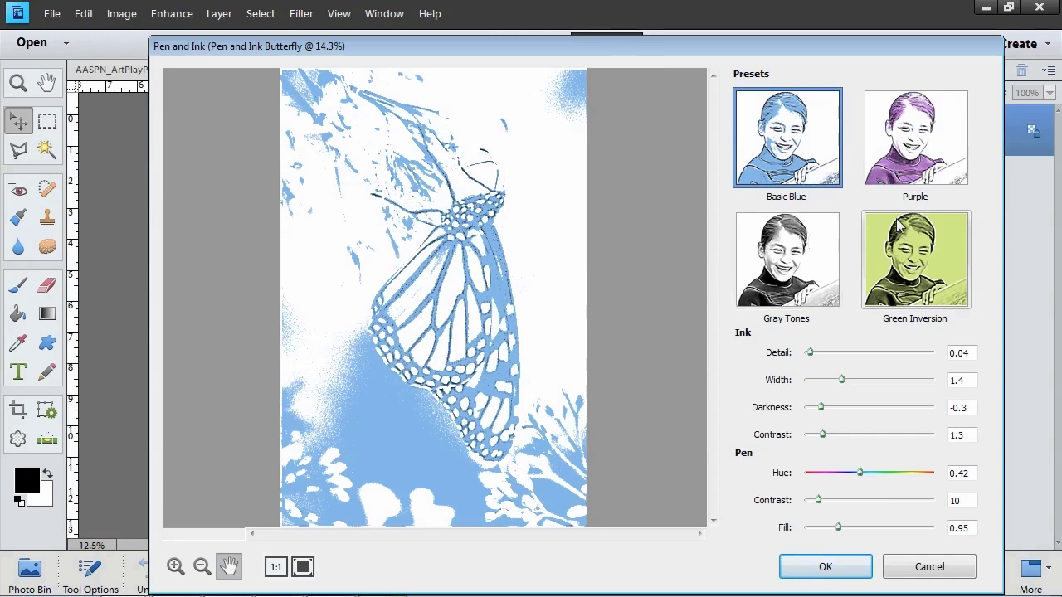
Try the Purple preset with a shifted pen hue, then switch to the Gray Tones preset.
left_click(918, 147)
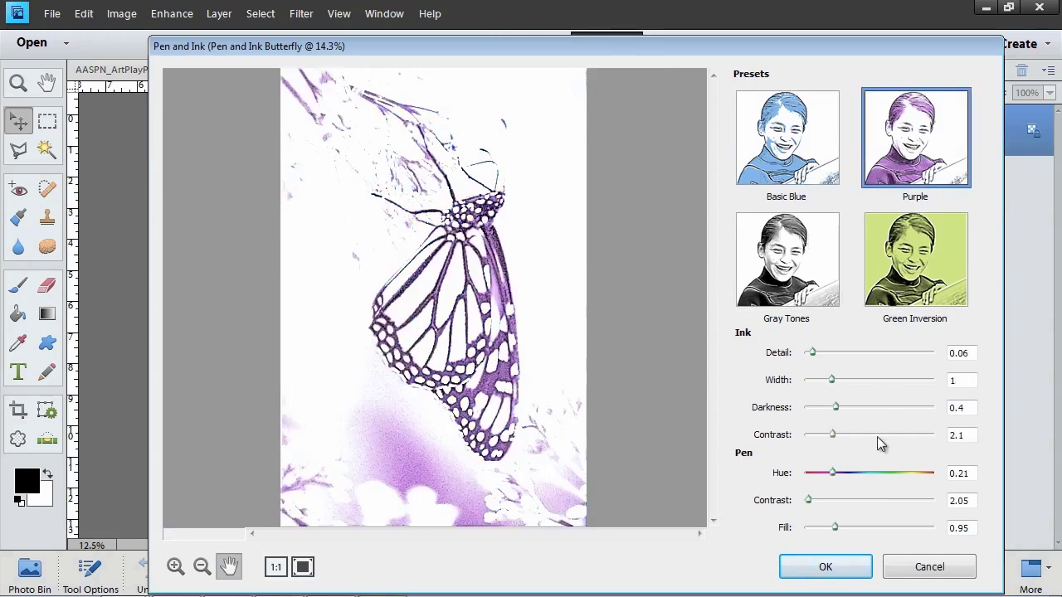
left_click_drag(833, 473, 879, 474)
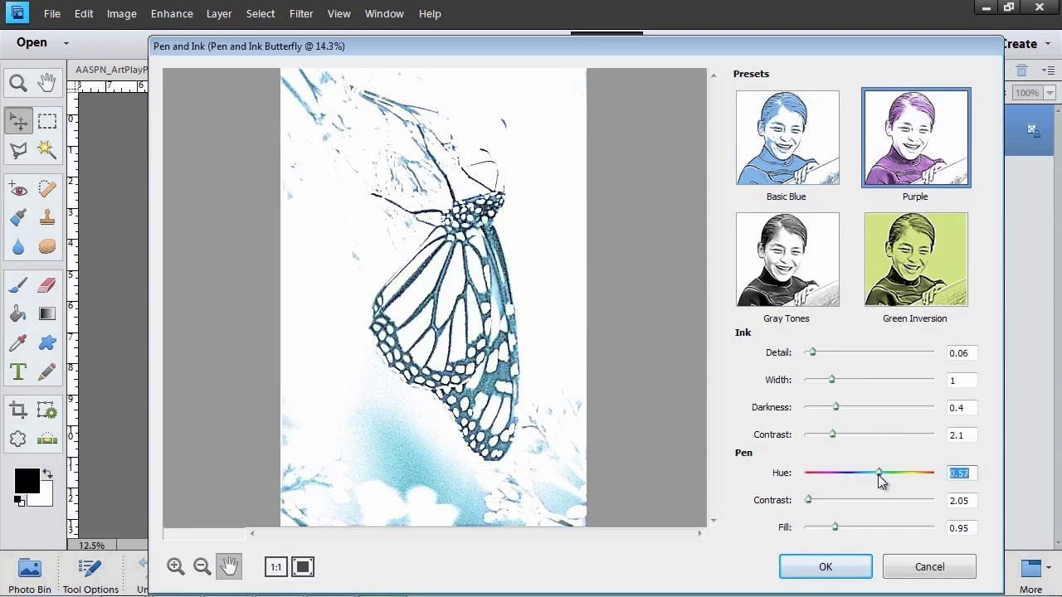
left_click(792, 270)
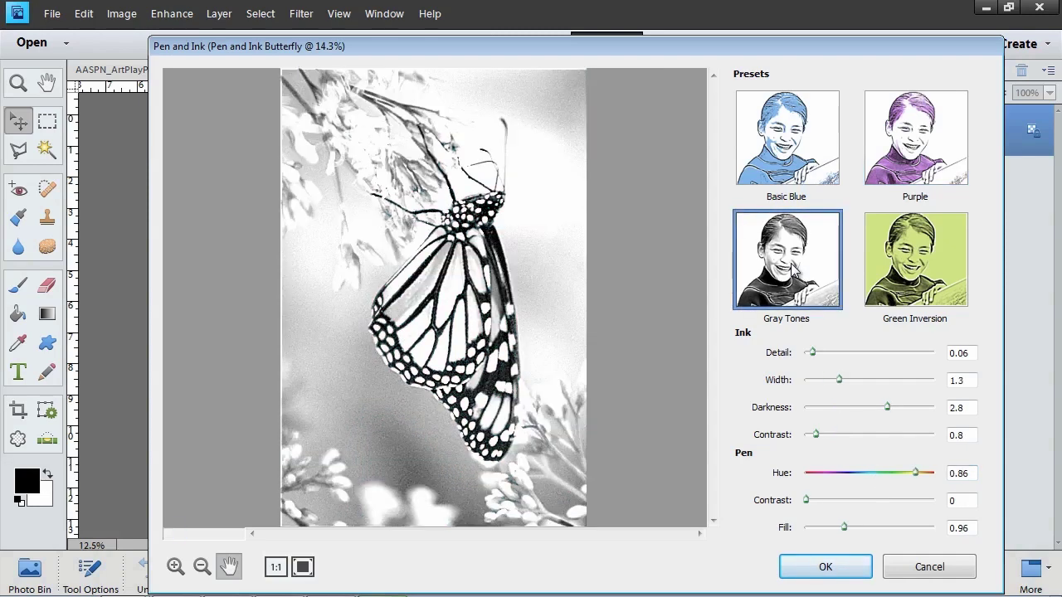
Set ink Detail to 0.18, Darkness to 1.49 and Contrast to 6.04.
left_click_drag(812, 352, 832, 378)
left_click(839, 380)
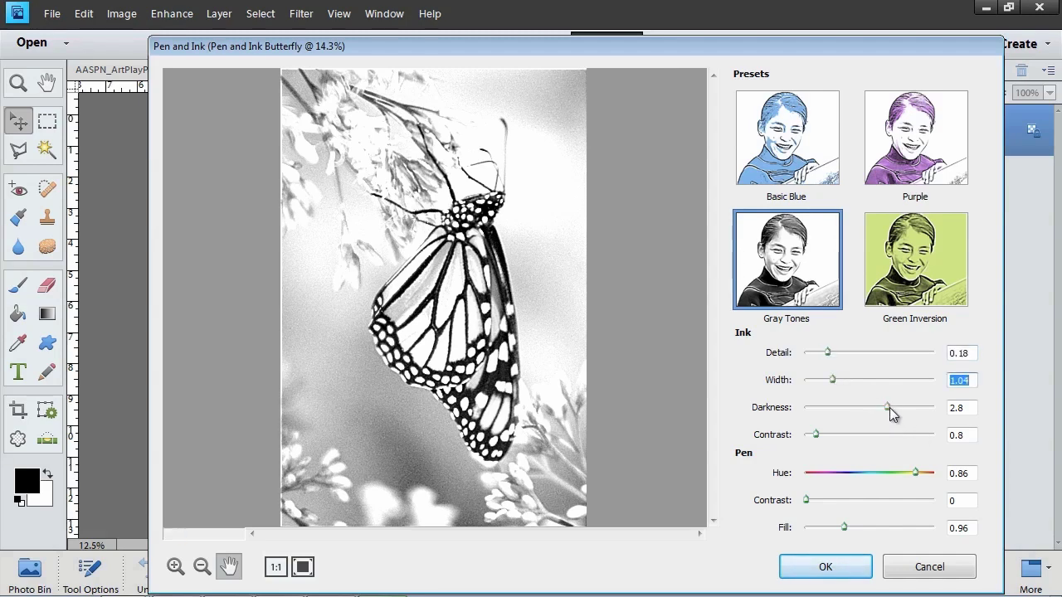
left_click_drag(888, 407, 859, 405)
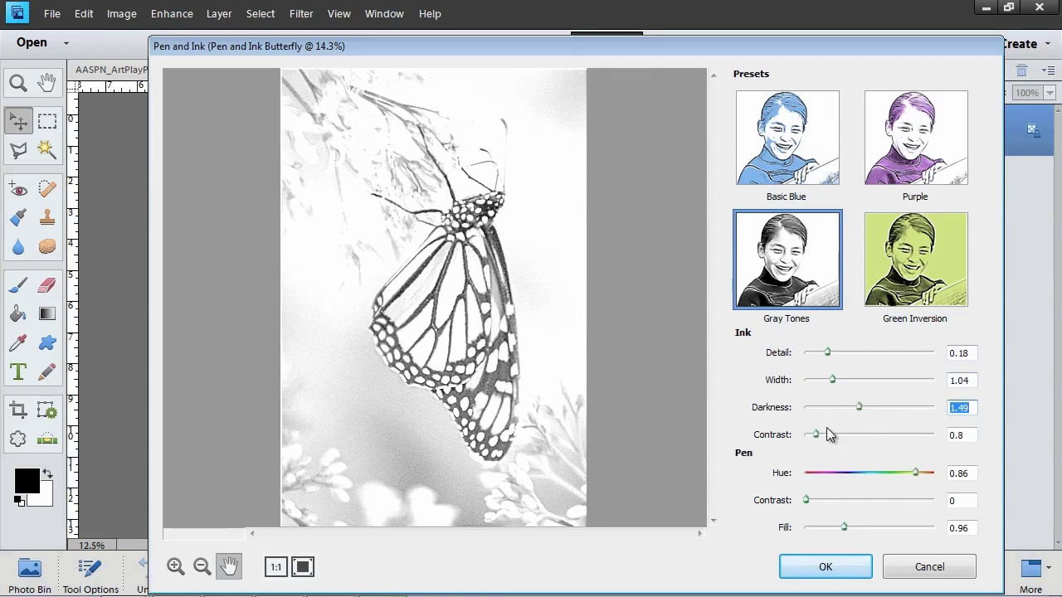
left_click_drag(817, 433, 885, 430)
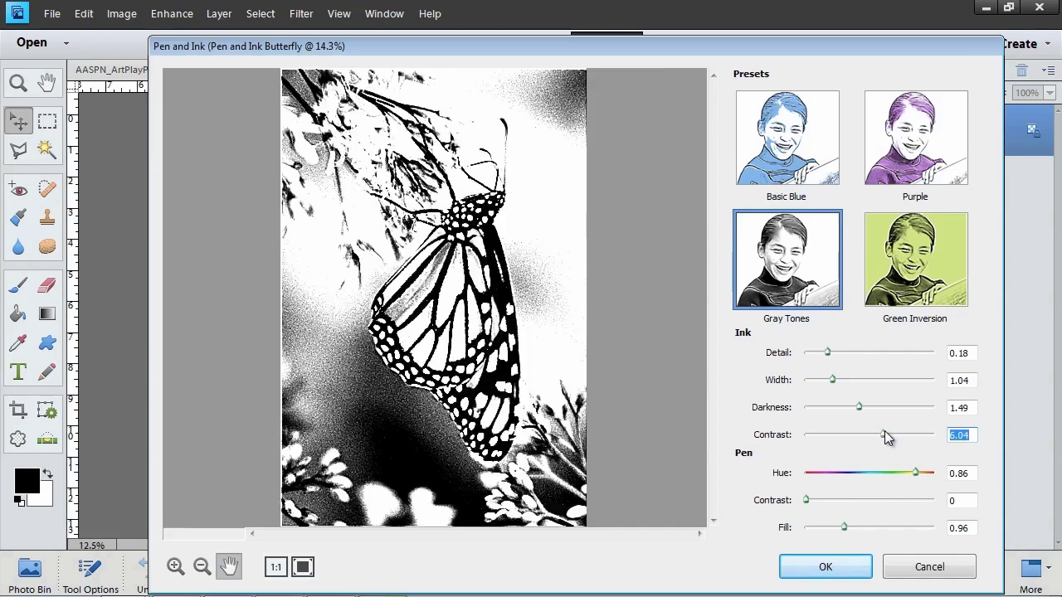
left_click_drag(969, 354, 947, 352)
Enter ink Detail 0.5, Width 3, Darkness 4 and Contrast 1.
type(".5")
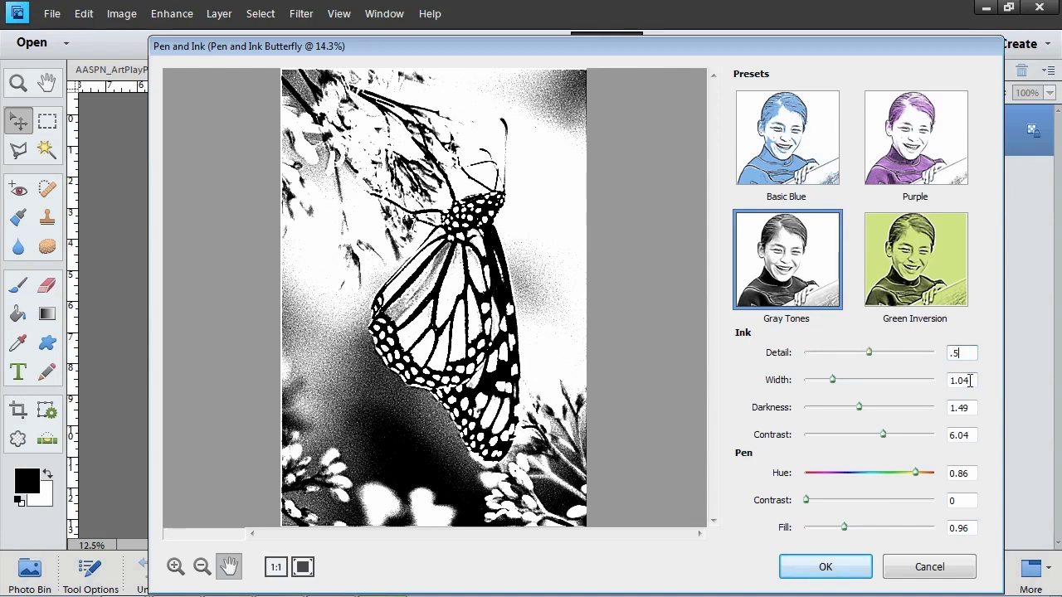
key("Tab")
type("3")
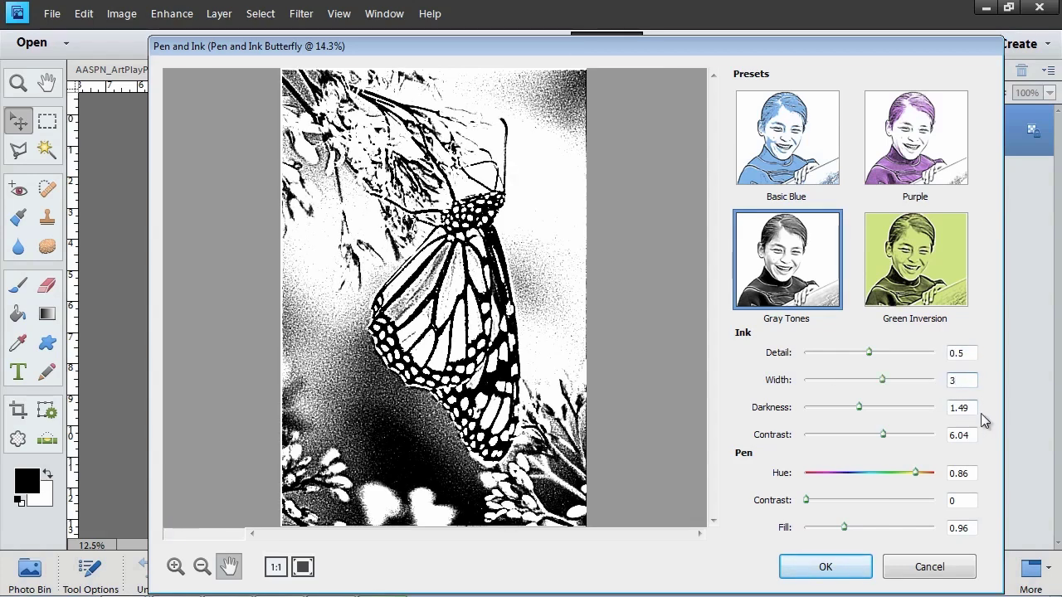
key("Tab")
type("4")
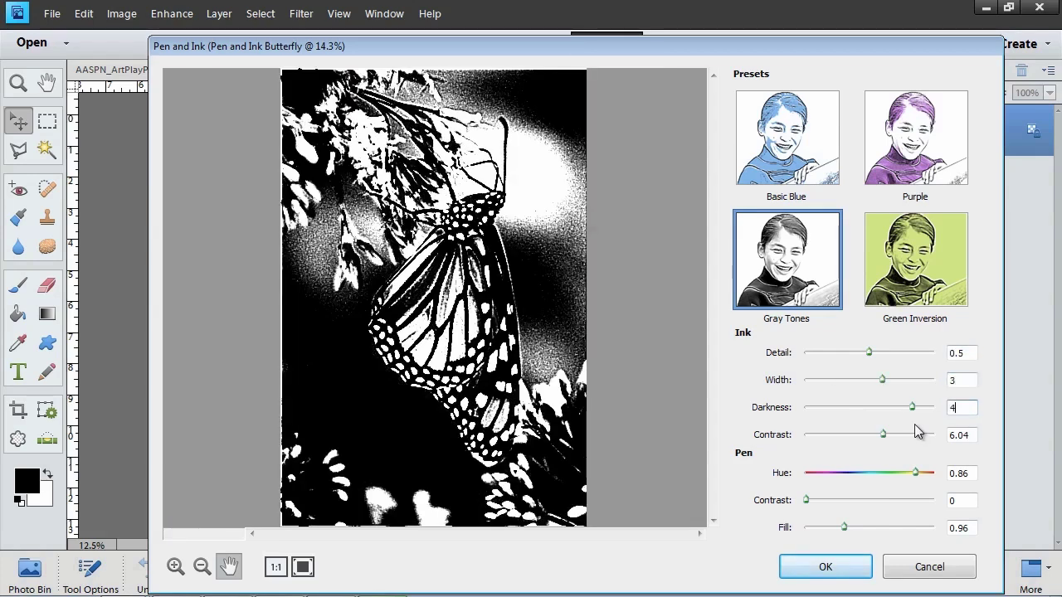
key("Tab")
type("1")
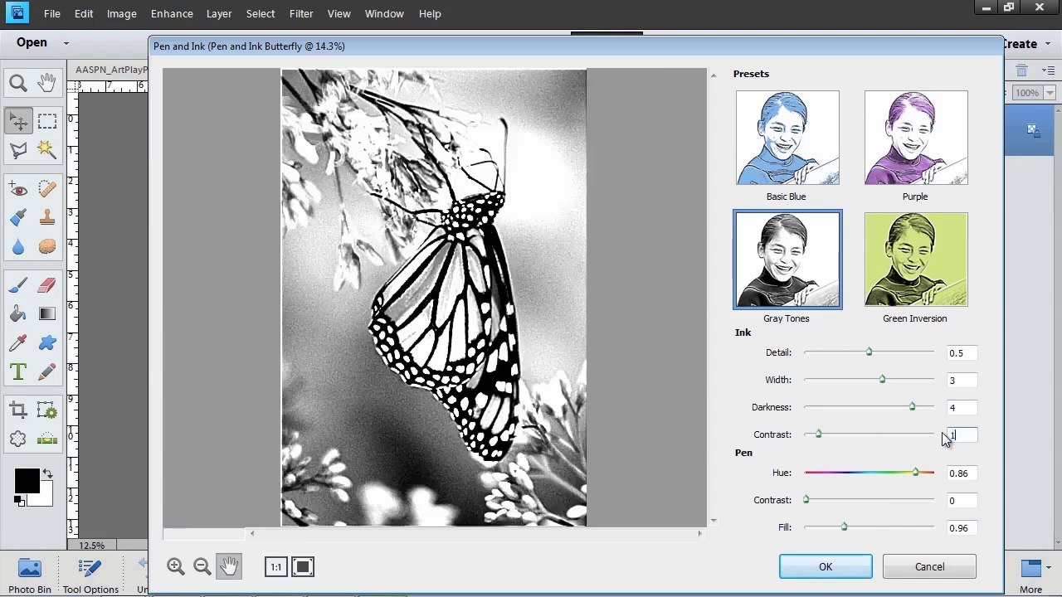
key("Tab")
Set pen Hue 0.12, Contrast 25 and Fill 0.95, then apply the Pen and Ink effect.
type(".12")
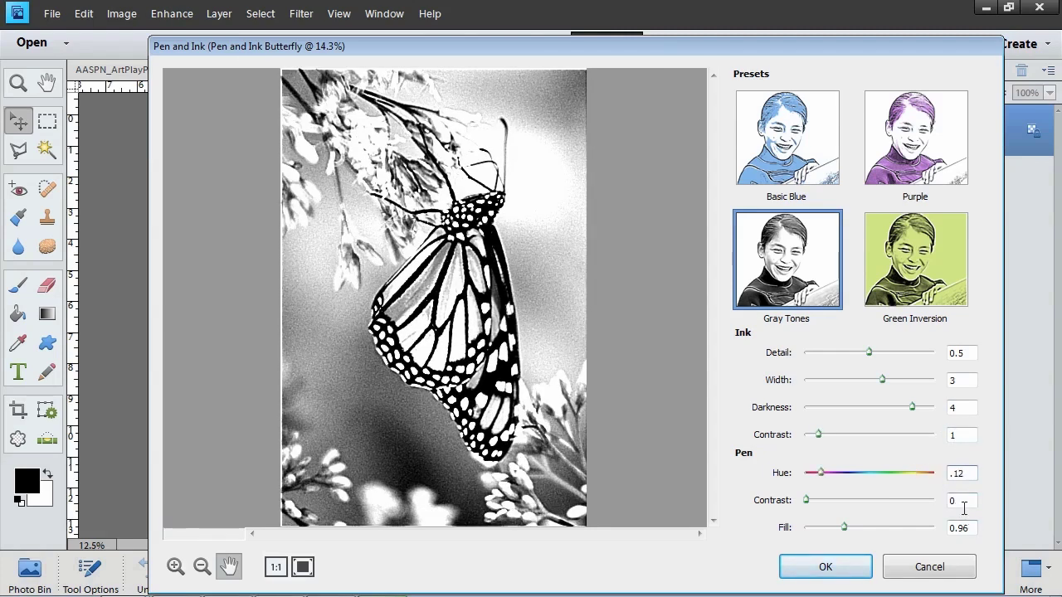
key("Tab")
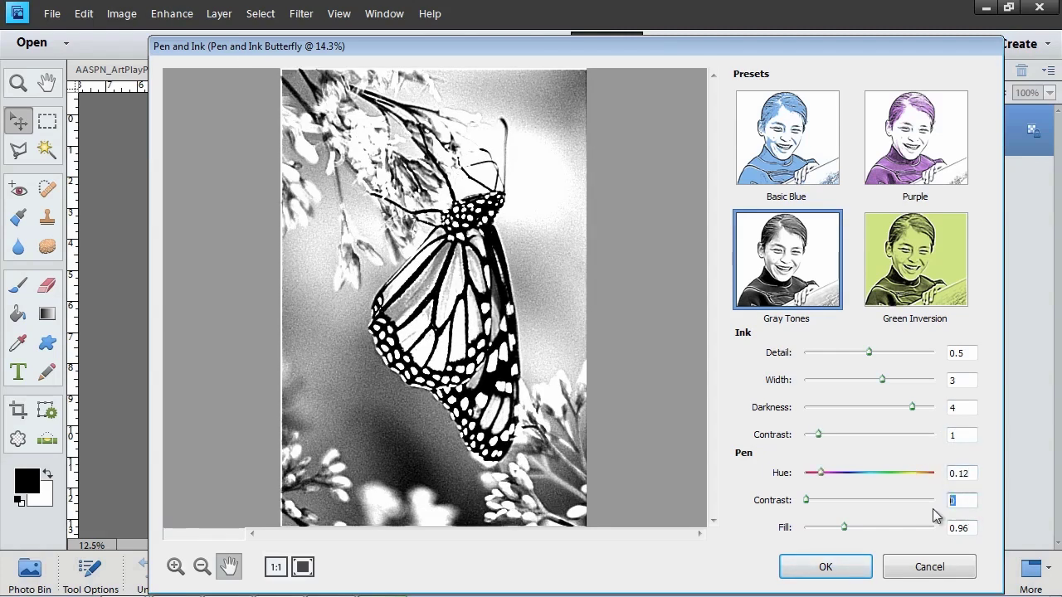
type("25")
key("Tab")
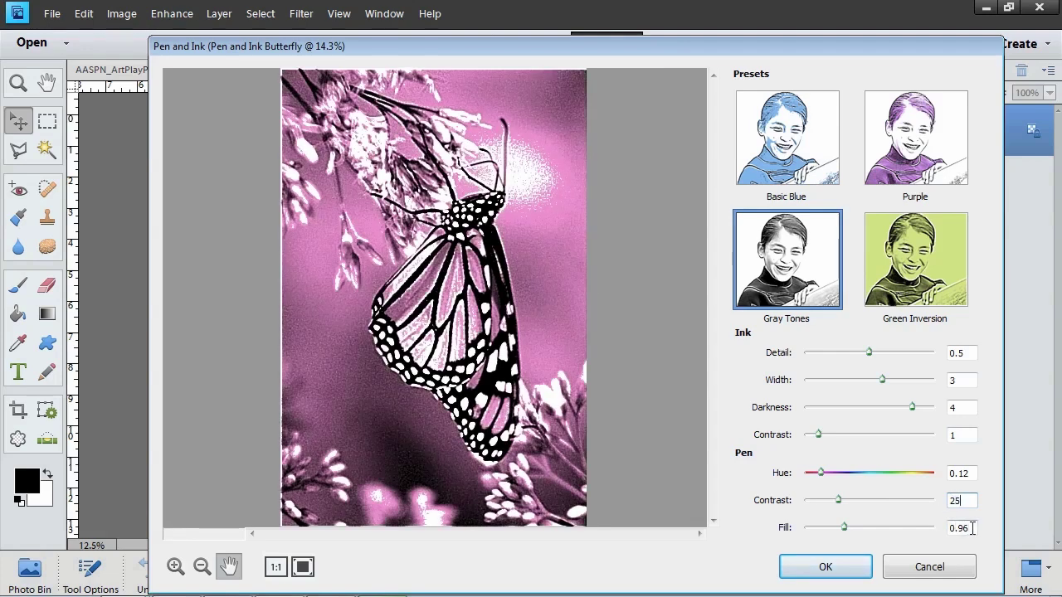
type(".95")
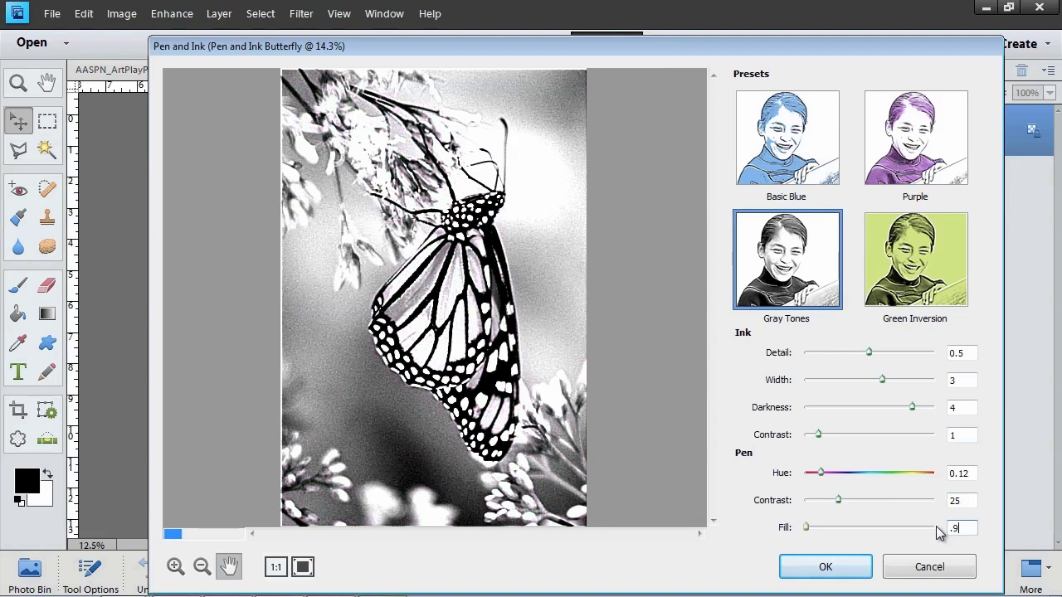
left_click(827, 567)
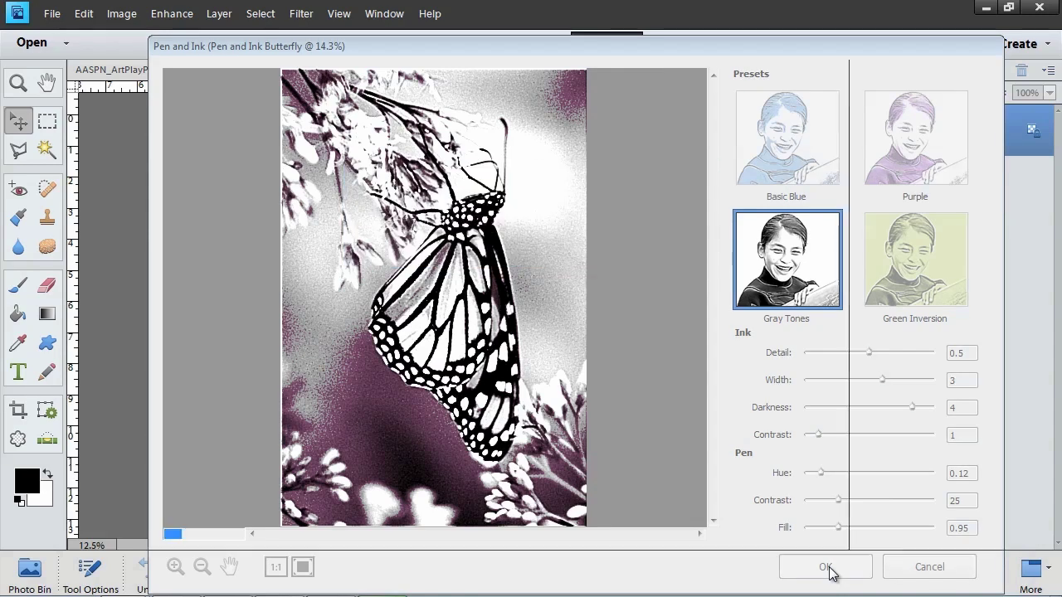
Select the whole sketch and paste it into ArtsyPaper6 as a new layer.
key("ctrl+a")
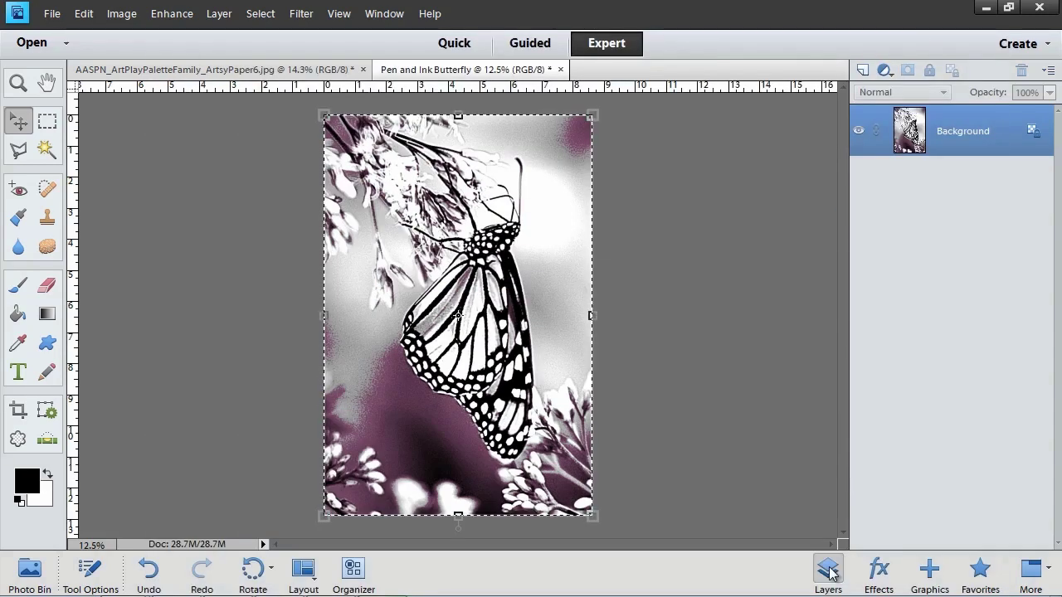
left_click(312, 70)
key("ctrl+v")
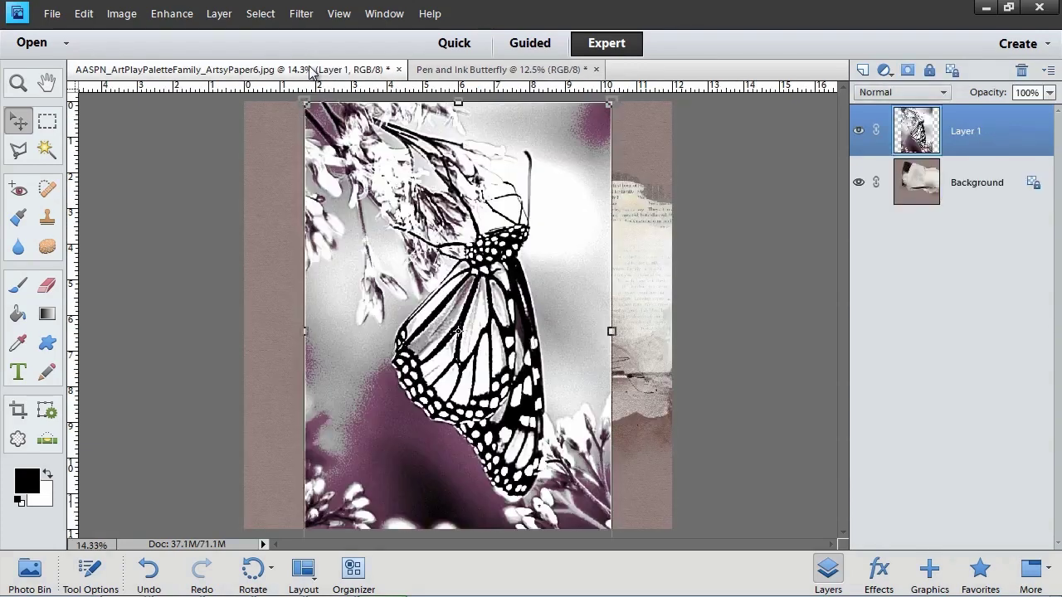
Scale the pasted sketch layer down over the paper's left side.
key("ctrl+t")
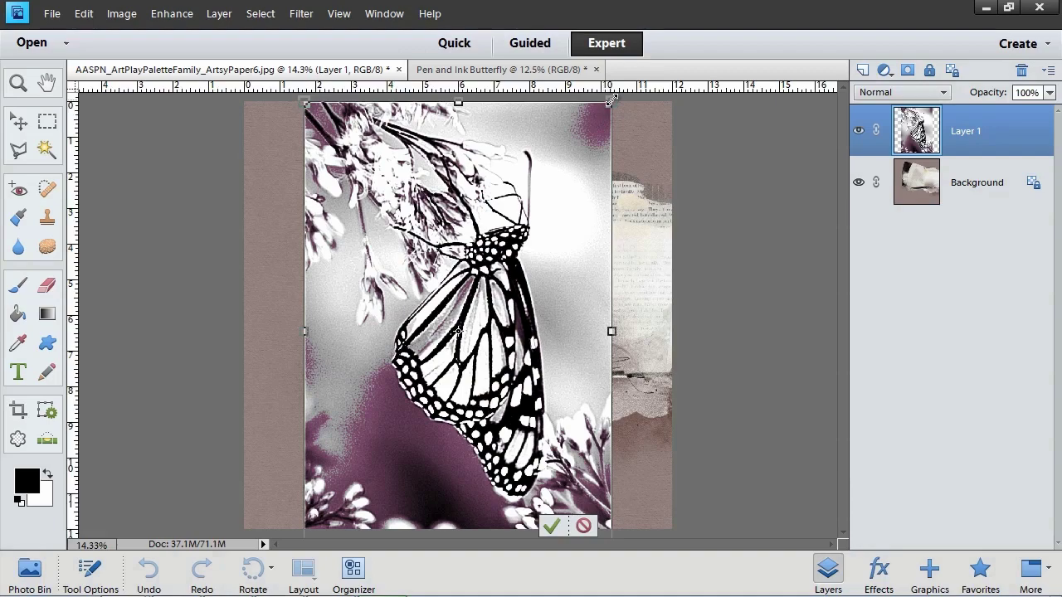
left_click_drag(611, 100, 502, 164)
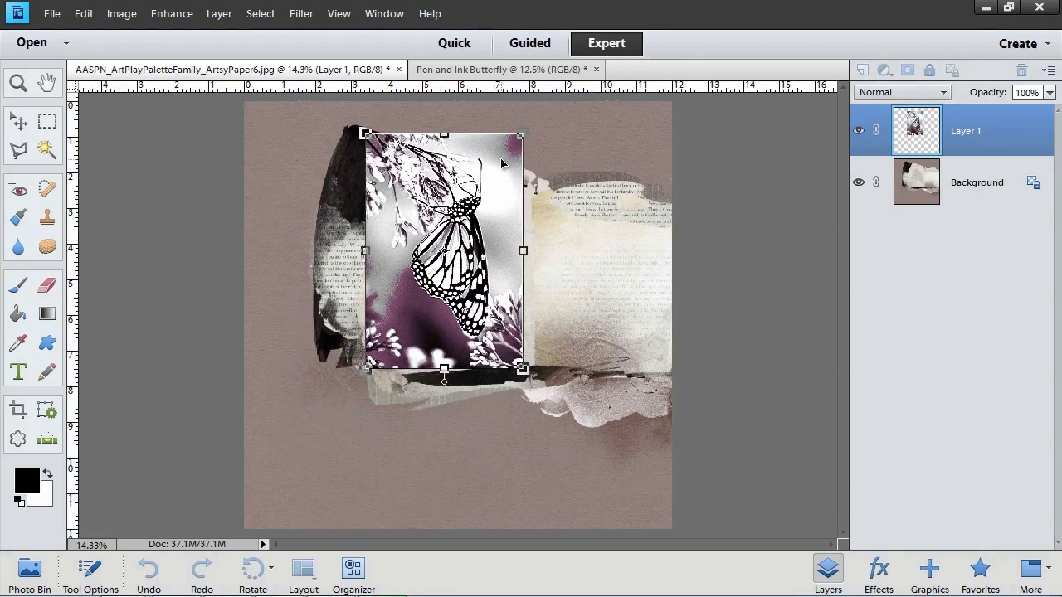
left_click(456, 383)
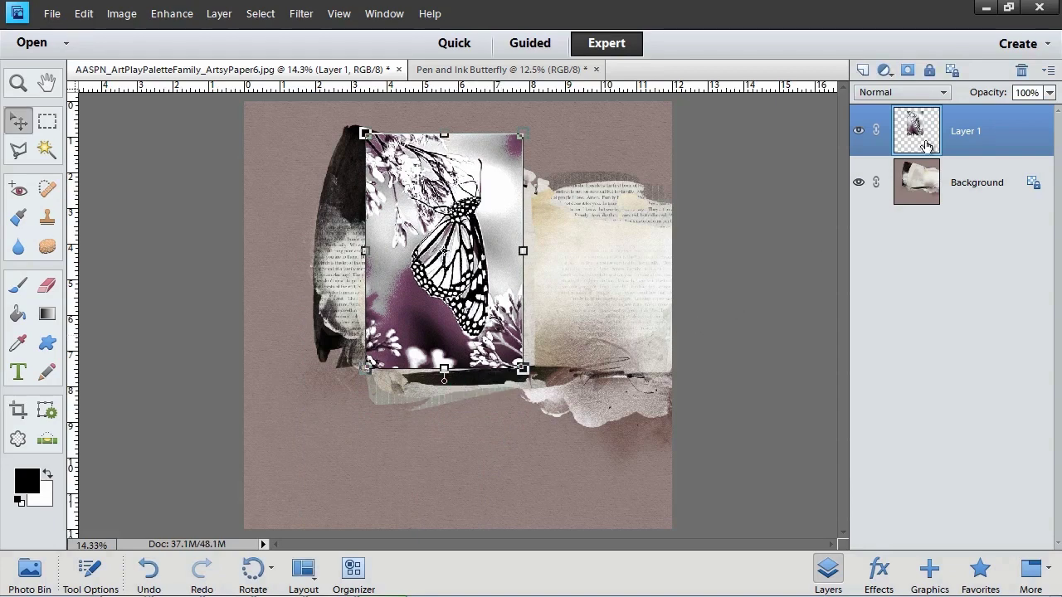
Set Layer 1's blend mode from Normal to Overlay and pick the Eraser tool.
left_click(945, 94)
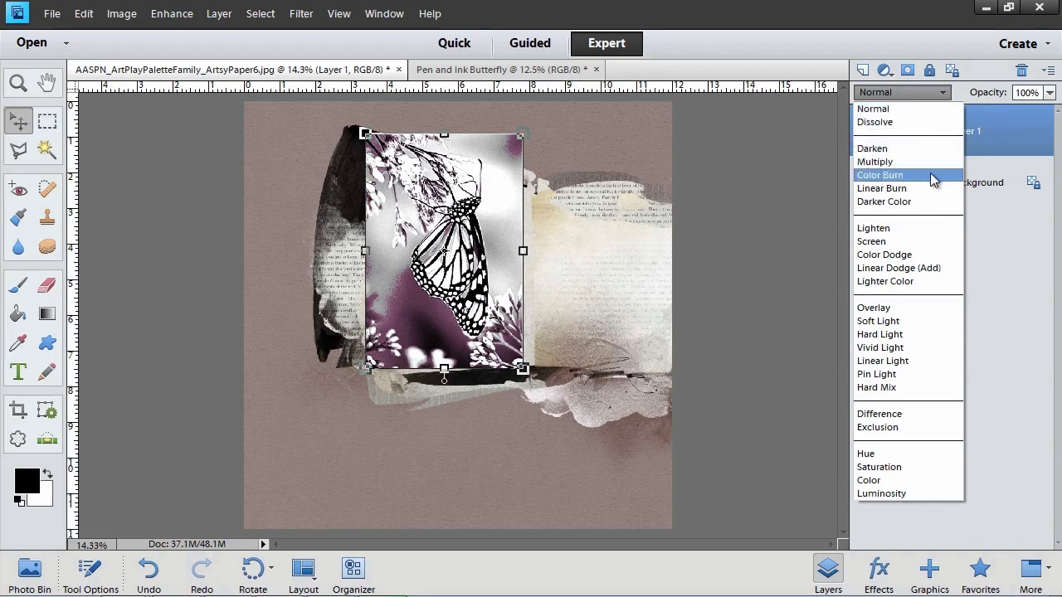
left_click(910, 312)
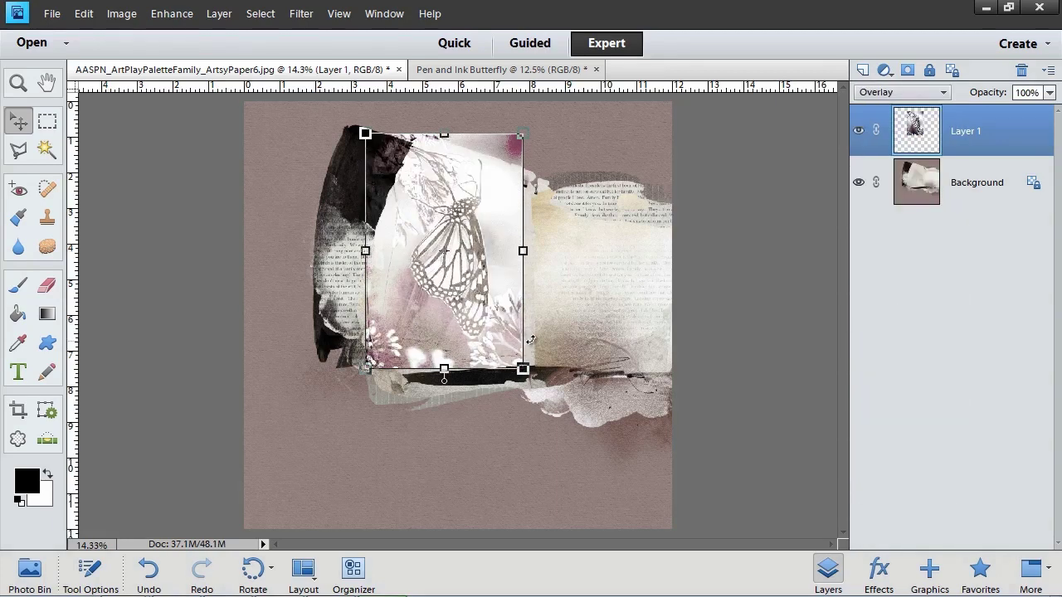
left_click(48, 287)
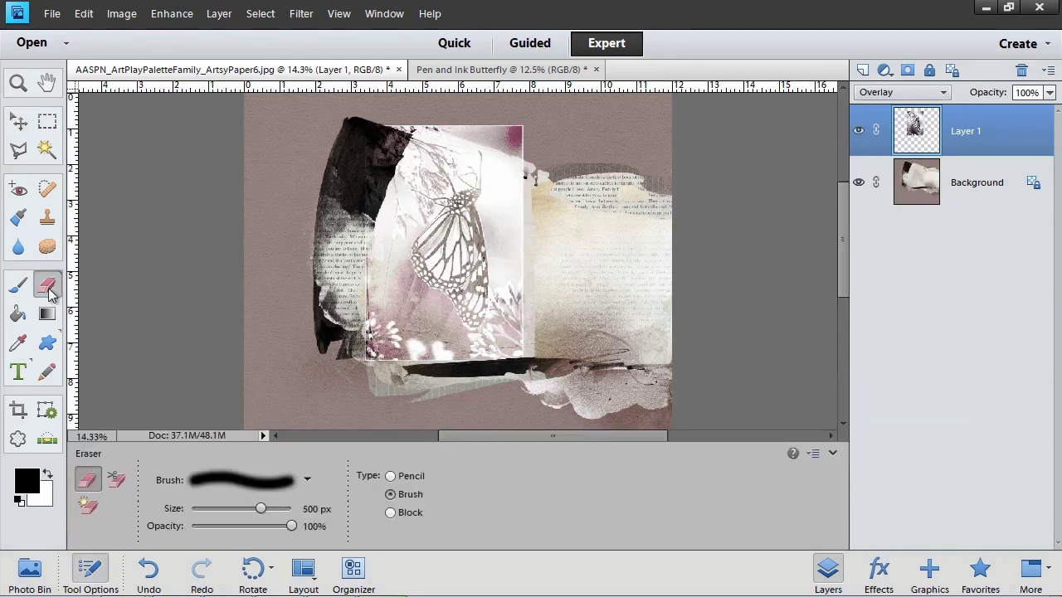
Choose the 500 px soft round brush from the Basic Brushes library for the Eraser.
left_click(308, 483)
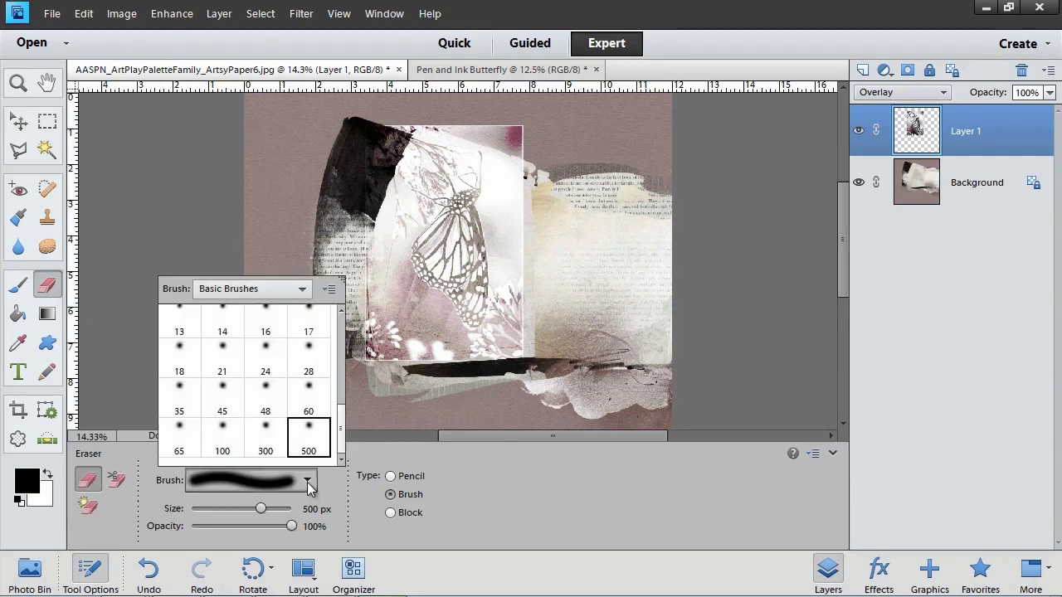
left_click(303, 290)
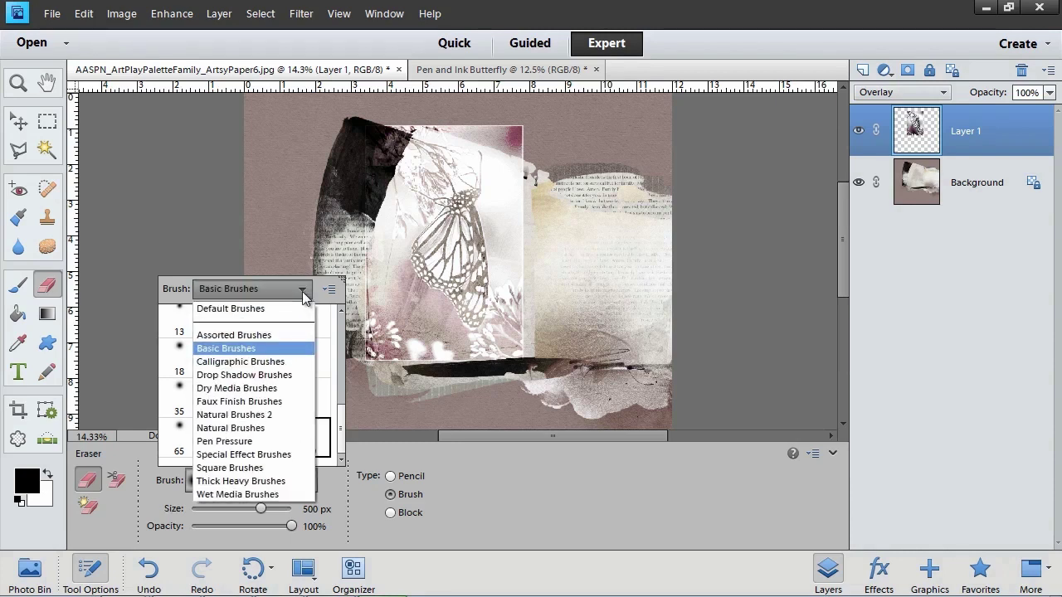
left_click(299, 354)
scroll(345, 365, "down", 2)
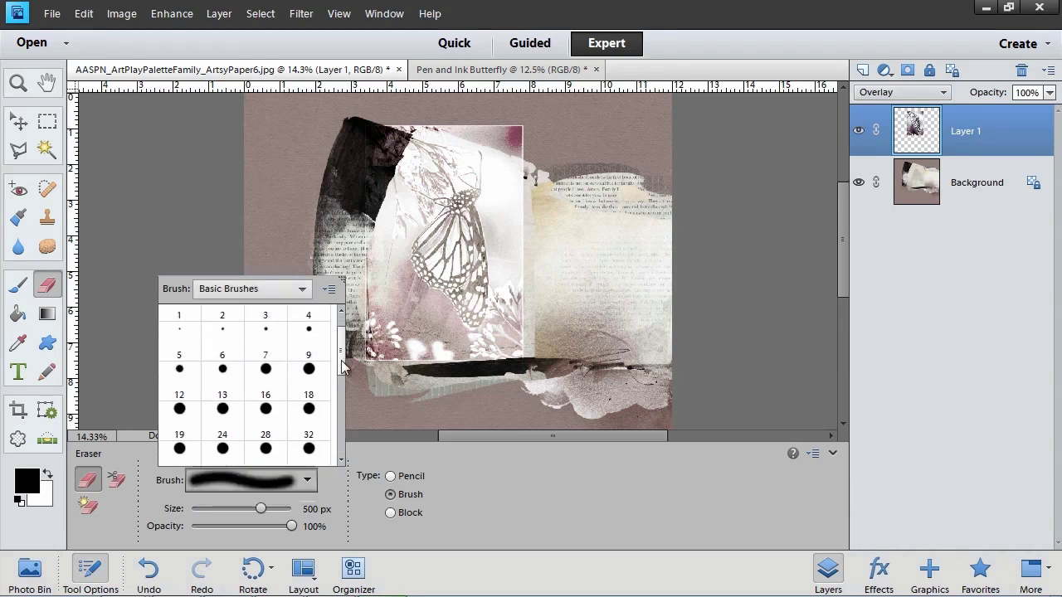
left_click_drag(343, 368, 344, 454)
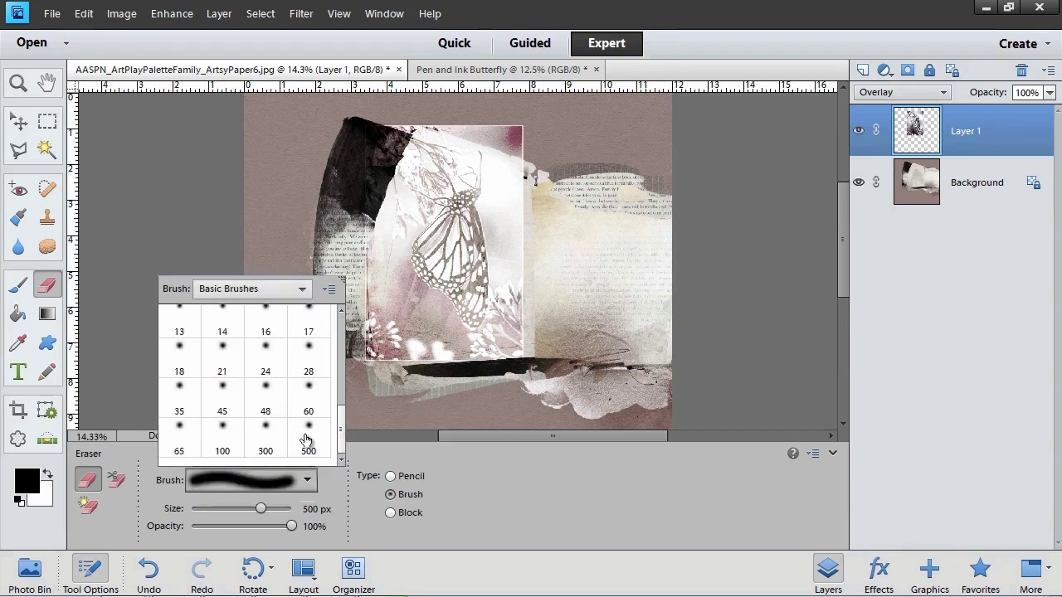
double_click(306, 440)
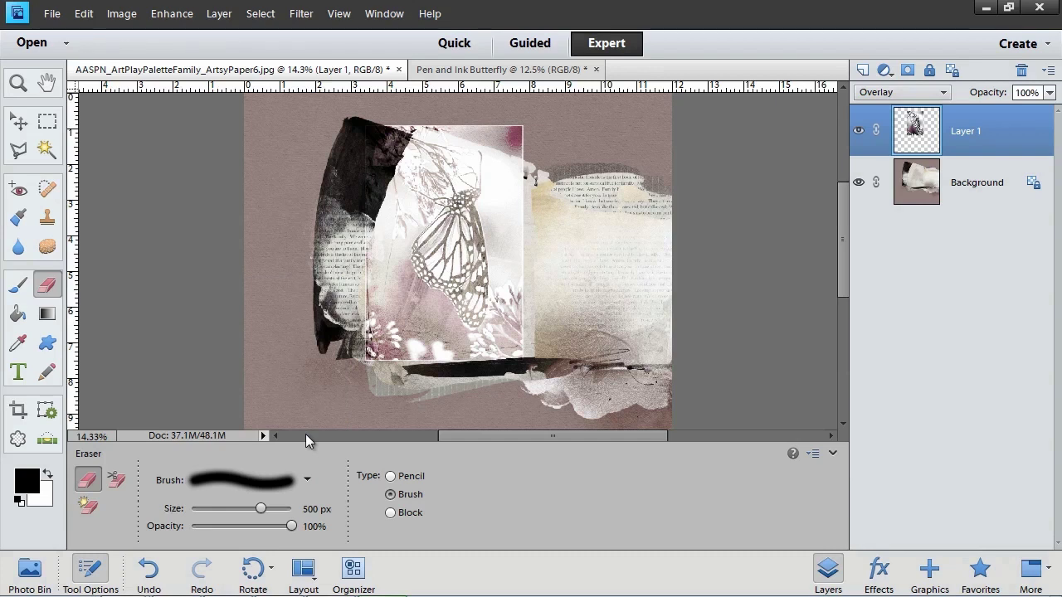
Erase the dark lower-left patch and flowers and fade the sketch layer's left edge.
mouse_move(362, 373)
left_mouse_down()
mouse_move(359, 339)
mouse_move(361, 364)
mouse_move(399, 393)
mouse_move(434, 374)
mouse_move(465, 385)
mouse_move(529, 377)
mouse_move(544, 327)
mouse_move(531, 329)
mouse_move(542, 344)
mouse_move(548, 313)
mouse_move(512, 130)
mouse_move(449, 97)
mouse_move(437, 104)
mouse_move(476, 121)
mouse_move(385, 103)
mouse_move(412, 108)
mouse_move(374, 141)
mouse_move(354, 143)
mouse_move(373, 247)
mouse_move(371, 270)
mouse_move(355, 269)
mouse_move(377, 286)
left_mouse_up()
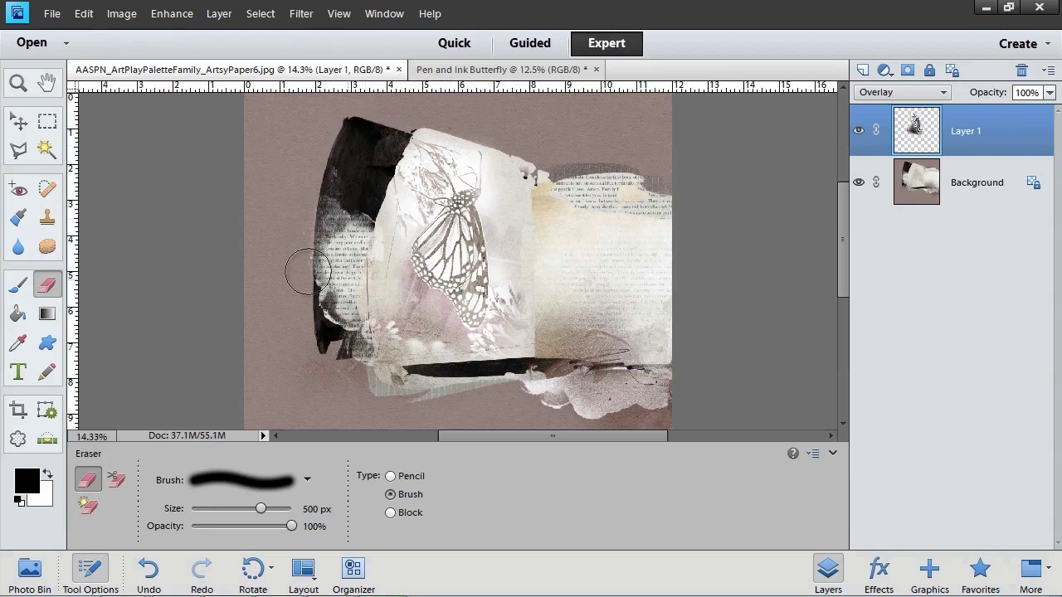
mouse_move(309, 272)
left_mouse_down()
mouse_move(387, 301)
mouse_move(355, 278)
mouse_move(317, 346)
left_mouse_up()
mouse_move(559, 326)
left_mouse_down()
mouse_move(518, 258)
mouse_move(554, 285)
mouse_move(572, 327)
left_mouse_up()
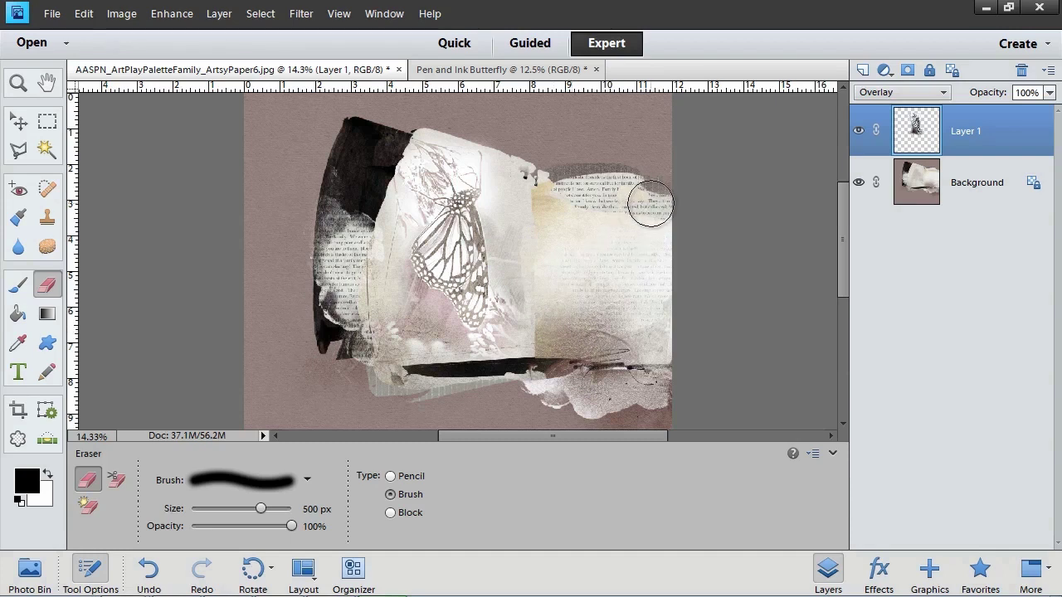